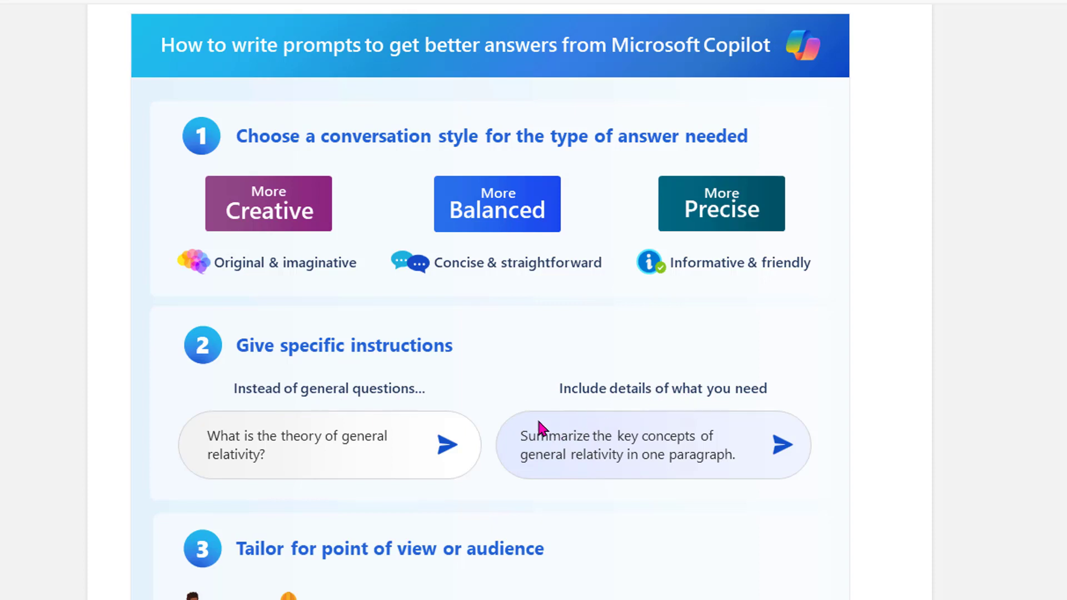
Step: Scroll down through the infographic page to reach the waiting civil-rights prompt
{"action": "scroll", "coordinate": [522, 455], "scroll_direction": "down", "scroll_amount": 4}
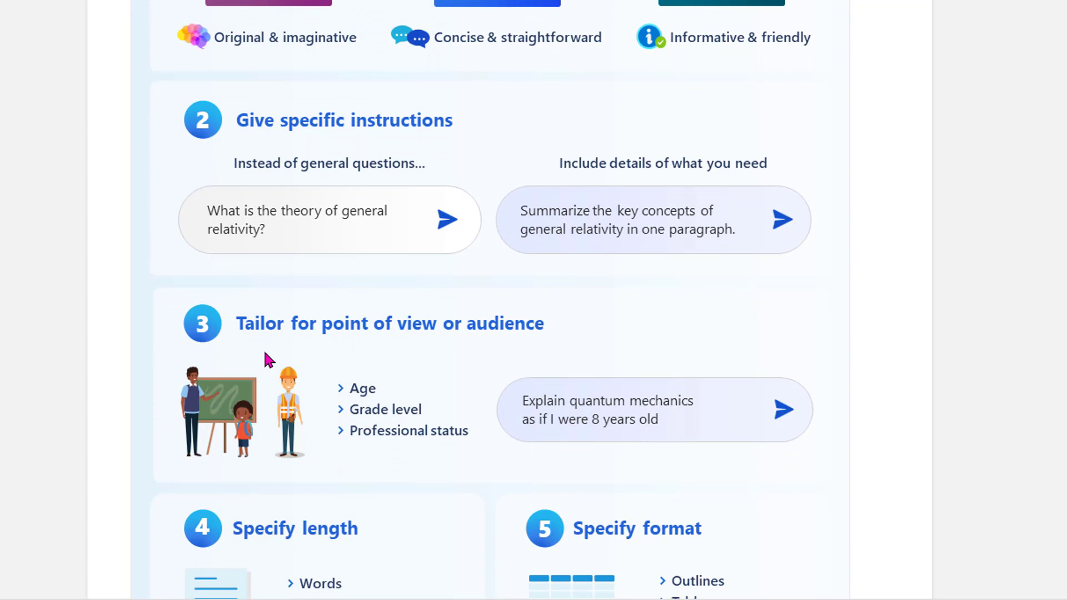
{"action": "scroll", "coordinate": [265, 355], "scroll_direction": "down", "scroll_amount": 2}
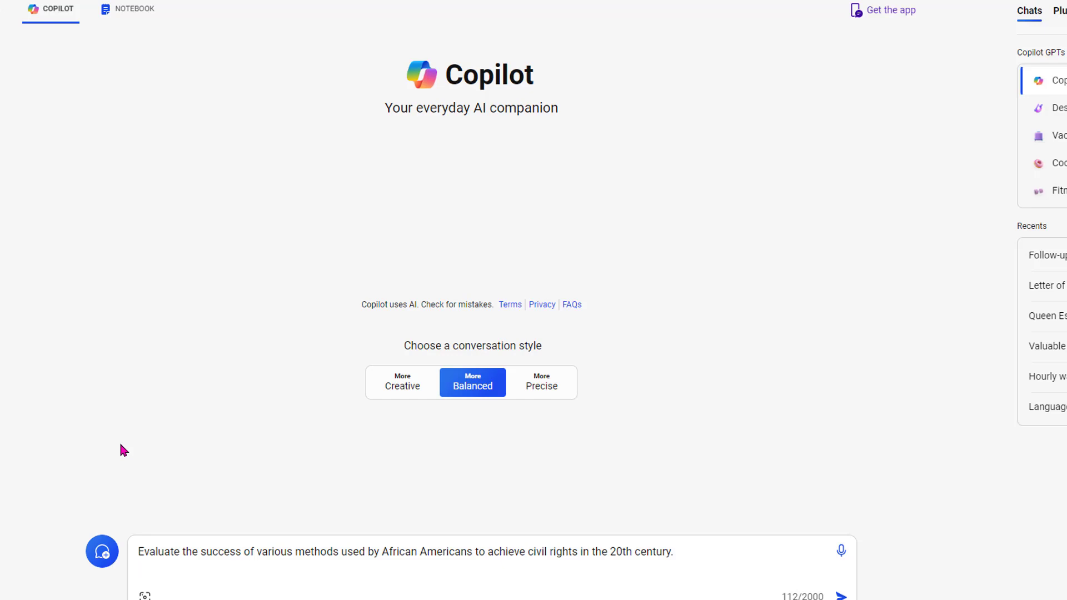
Step: Switch Copilot to Precise and make the prompt begin 'Using primary sources, help me evaluate'
{"action": "left_click", "coordinate": [121, 445]}
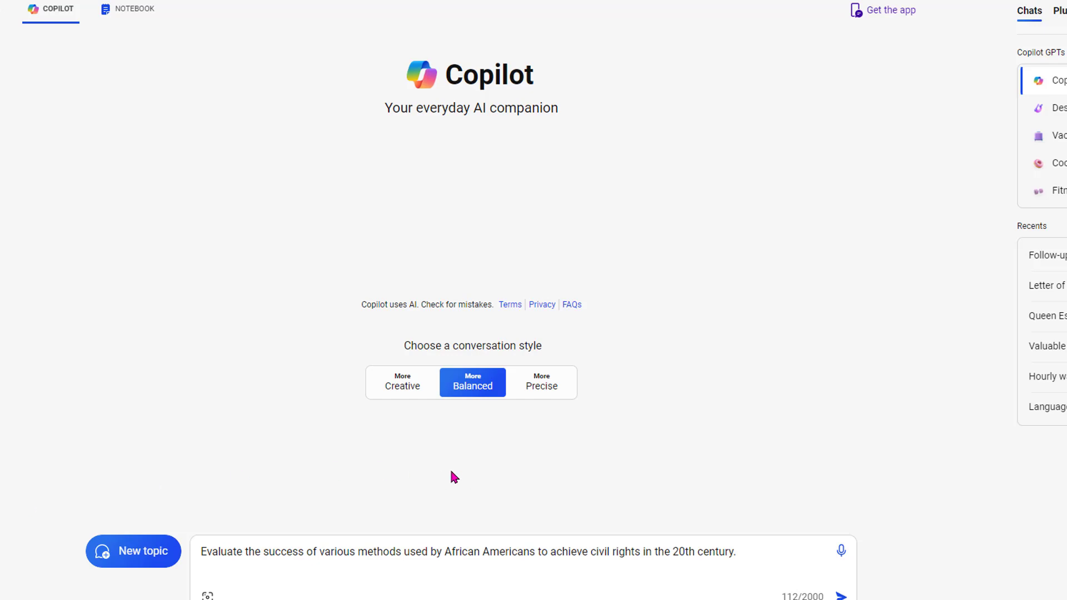
{"action": "left_click", "coordinate": [555, 392]}
{"action": "left_click", "coordinate": [203, 549]}
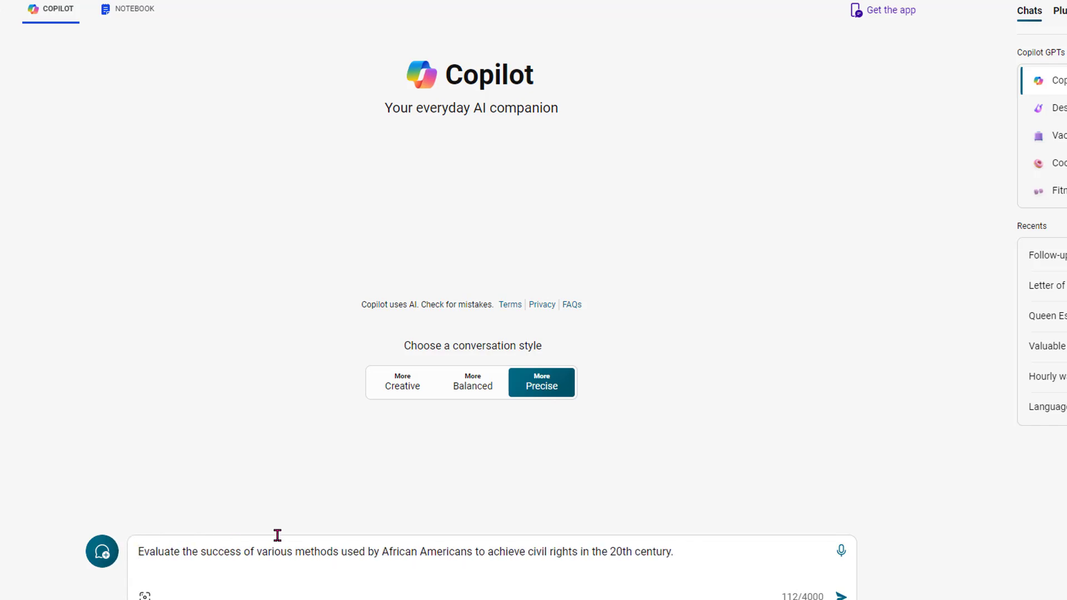
{"action": "type", "text": "Using primary sources, help"}
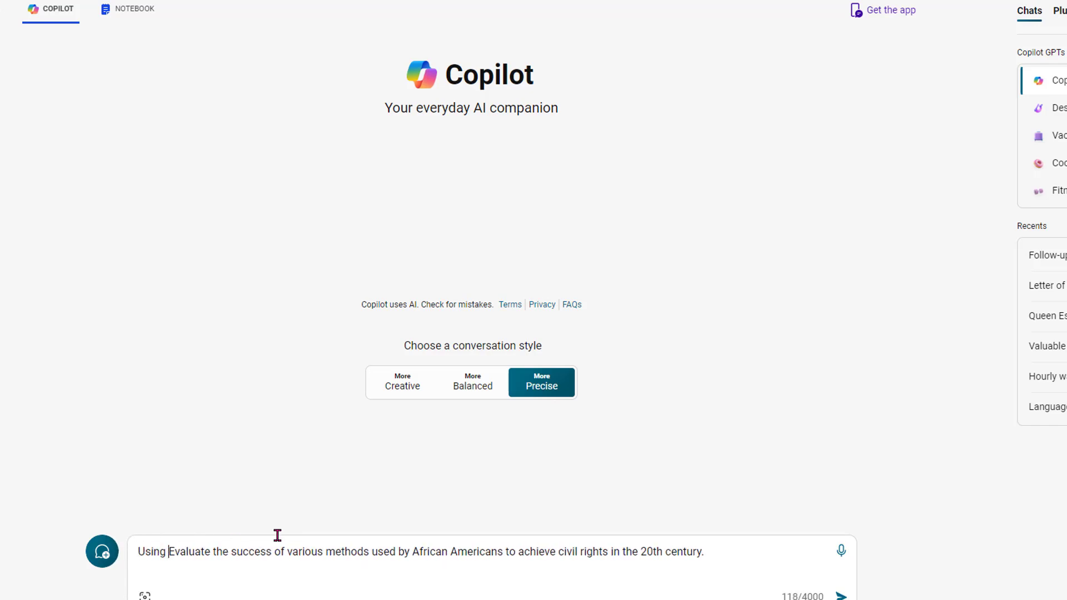
{"action": "key", "text": "Delete"}
{"action": "type", "text": "me e"}
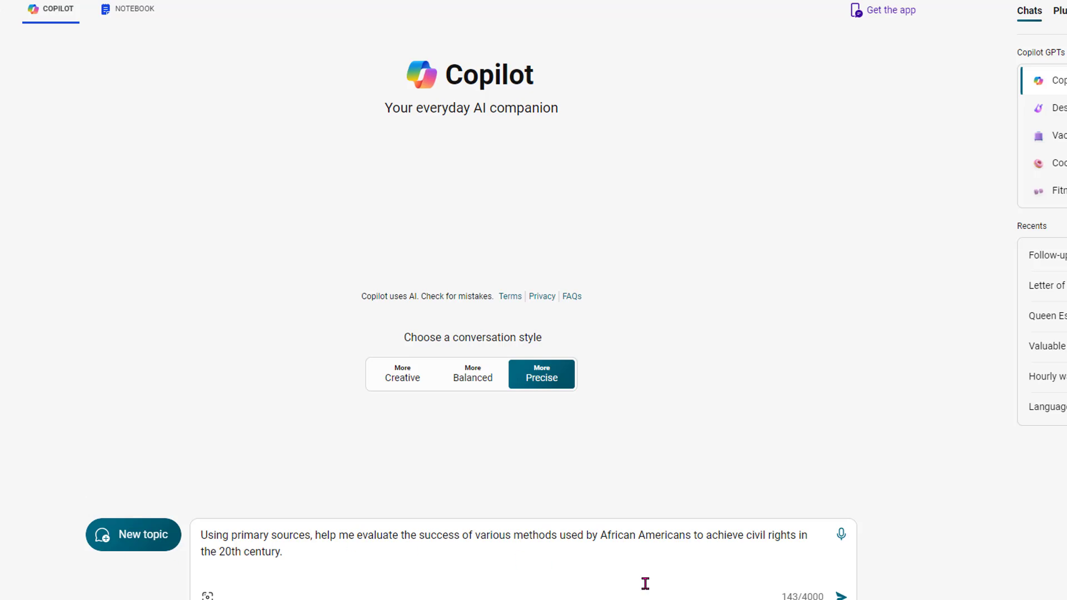
Step: Submit the primary-sources prompt, like the Precise answer, and show its Word/PDF/Text export options
{"action": "left_click", "coordinate": [842, 596]}
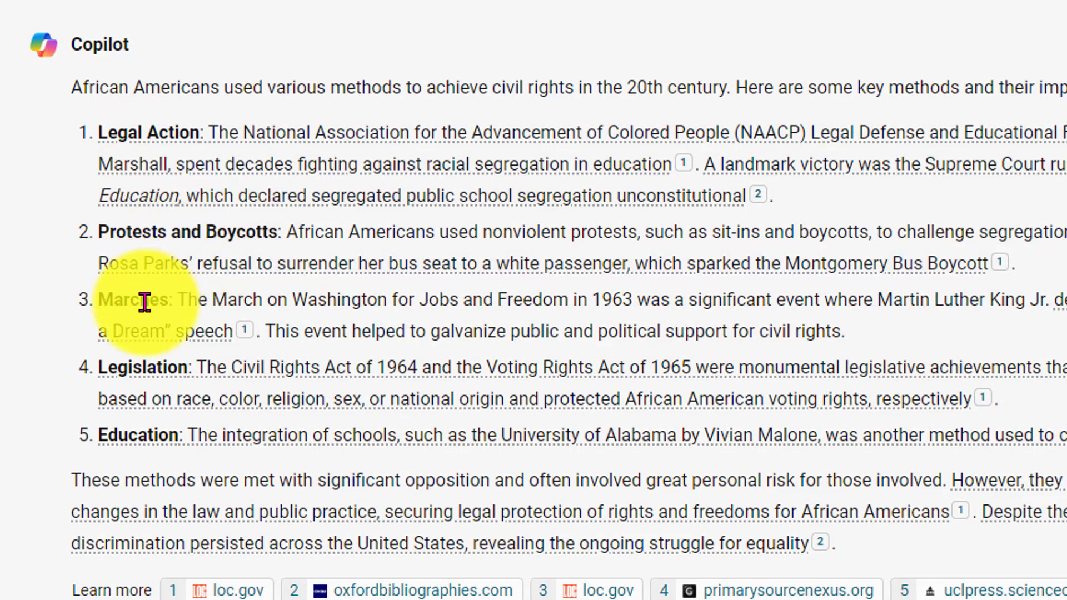
{"action": "mouse_move", "coordinate": [150, 456]}
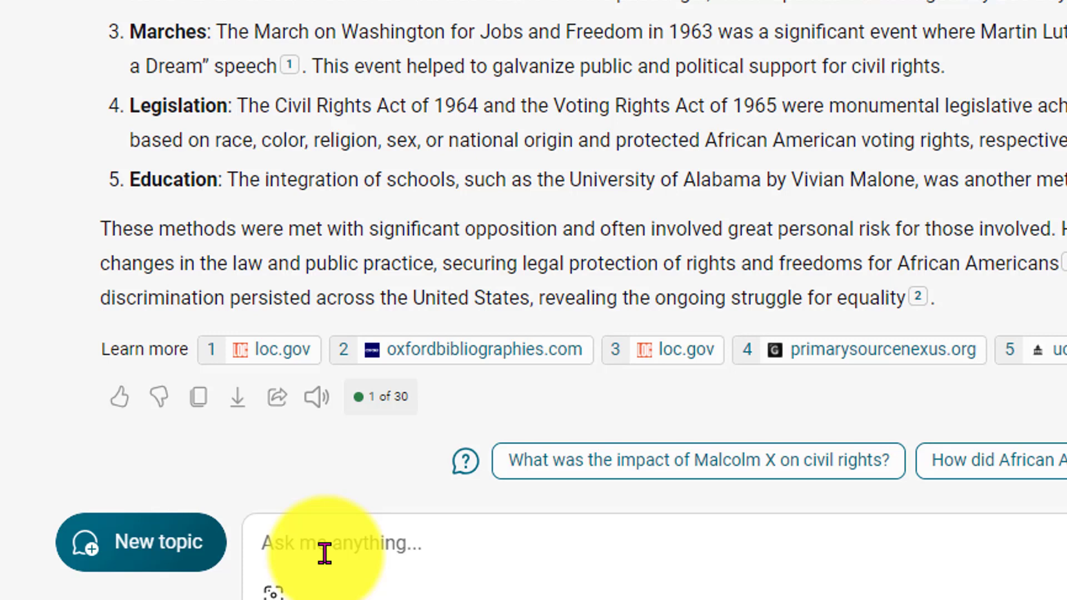
{"action": "left_click", "coordinate": [120, 403]}
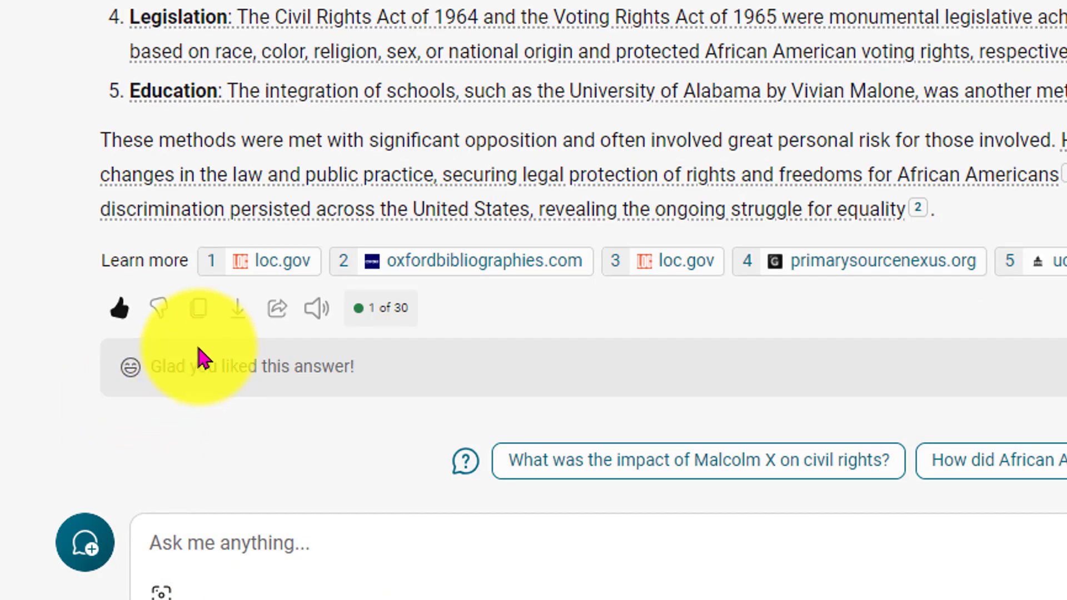
{"action": "left_click", "coordinate": [236, 318]}
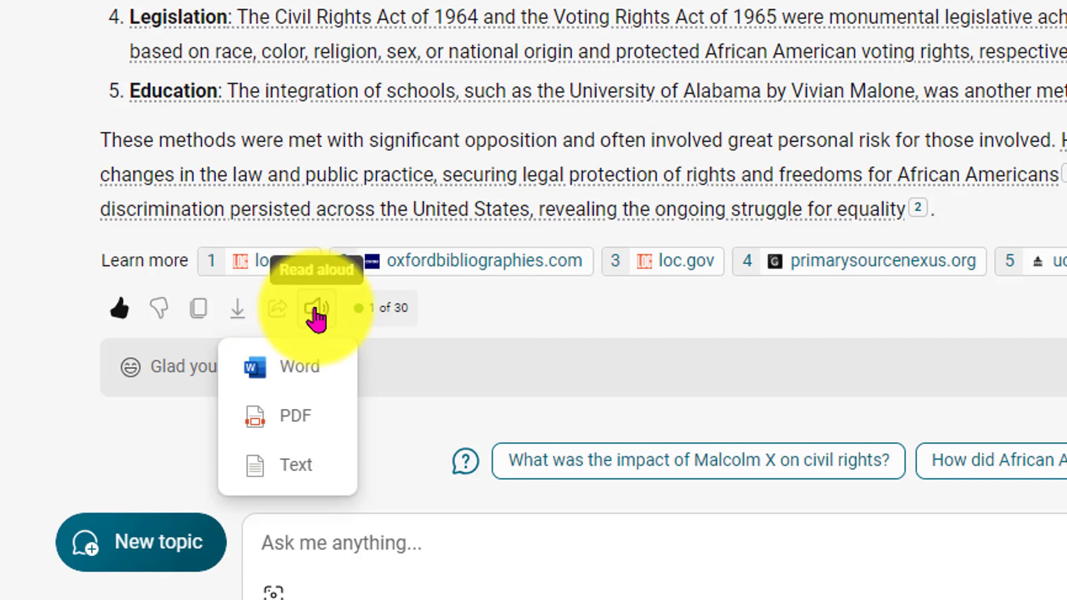
Step: Export the Precise answer to Word and open its first Library of Congress source link
{"action": "left_click", "coordinate": [307, 371]}
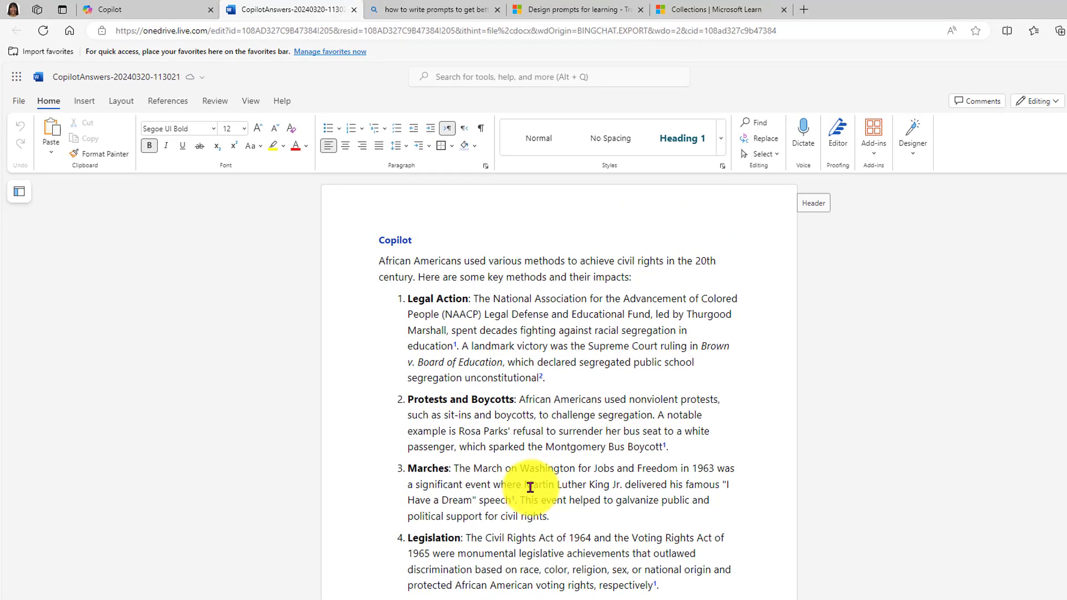
{"action": "scroll", "coordinate": [511, 496], "scroll_direction": "down", "scroll_amount": 10}
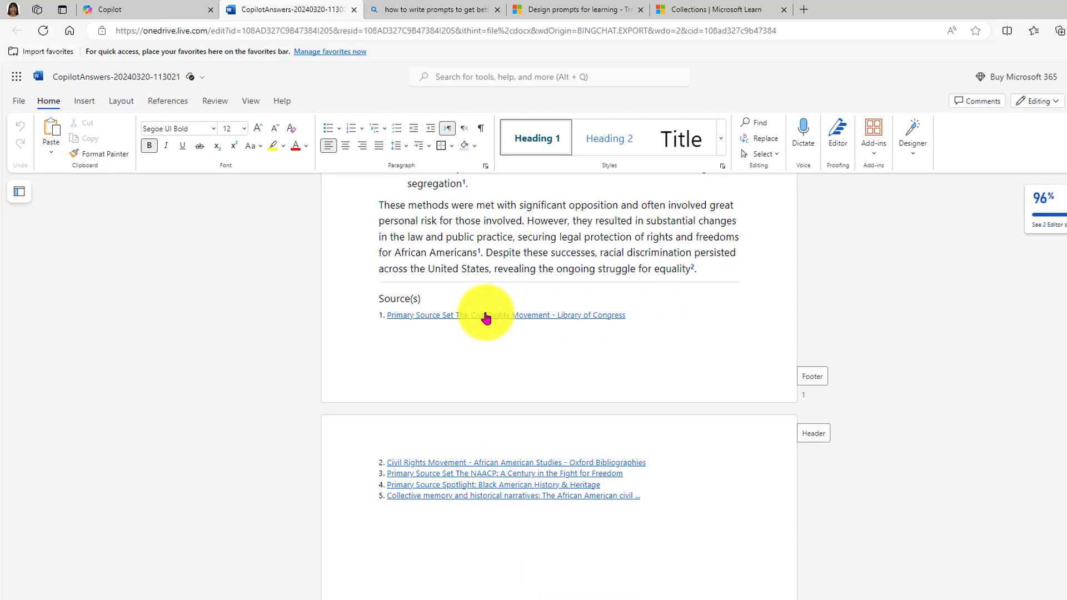
{"action": "right_click", "coordinate": [486, 318]}
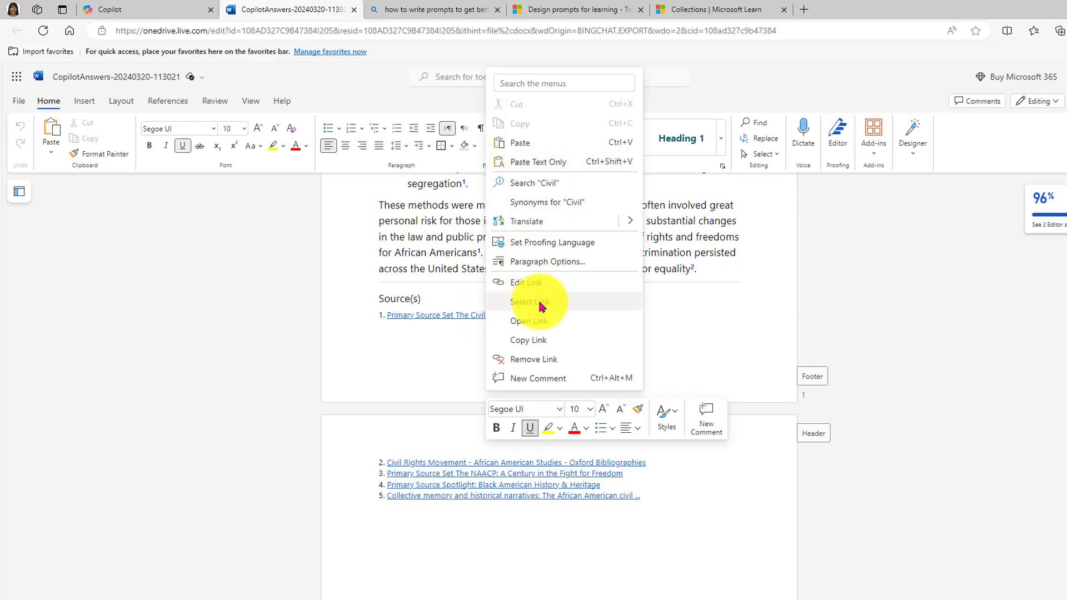
{"action": "left_click", "coordinate": [543, 321]}
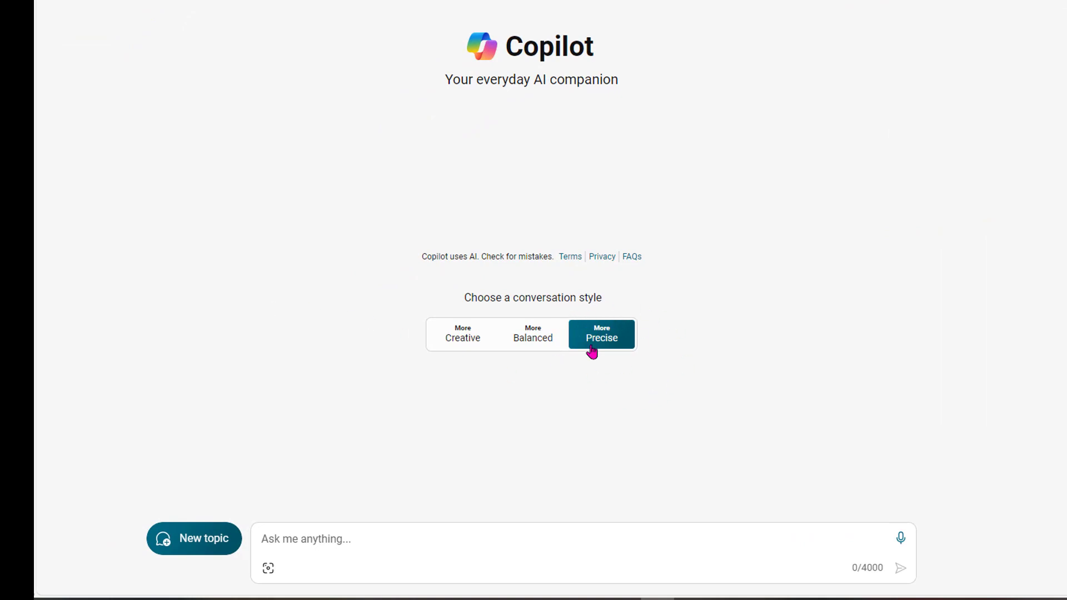
Step: Paste the primary-sources civil-rights prompt in Balanced style and submit it
{"action": "left_click", "coordinate": [544, 343]}
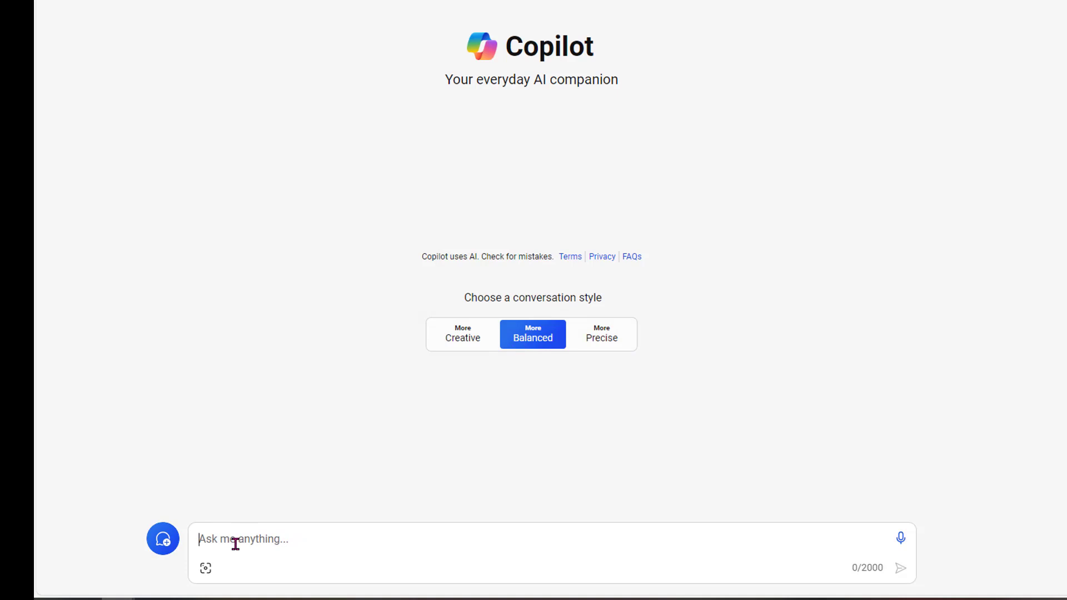
{"action": "type", "text": "Using primary sources, help me evaluate the success of various methods used by African Americans to achieve civil rights in the 20th century."}
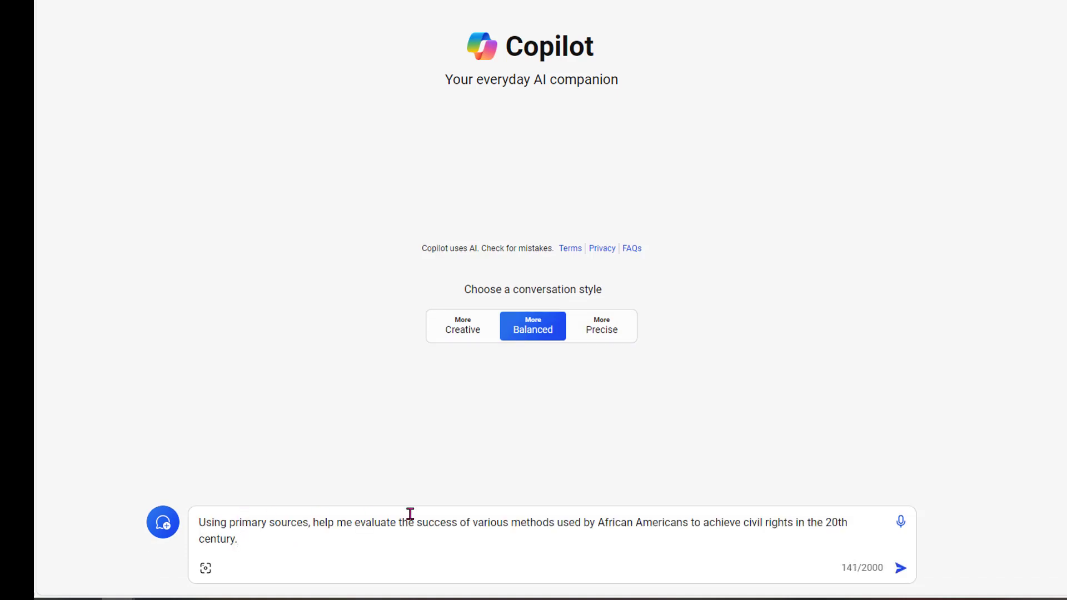
{"action": "left_click", "coordinate": [900, 569]}
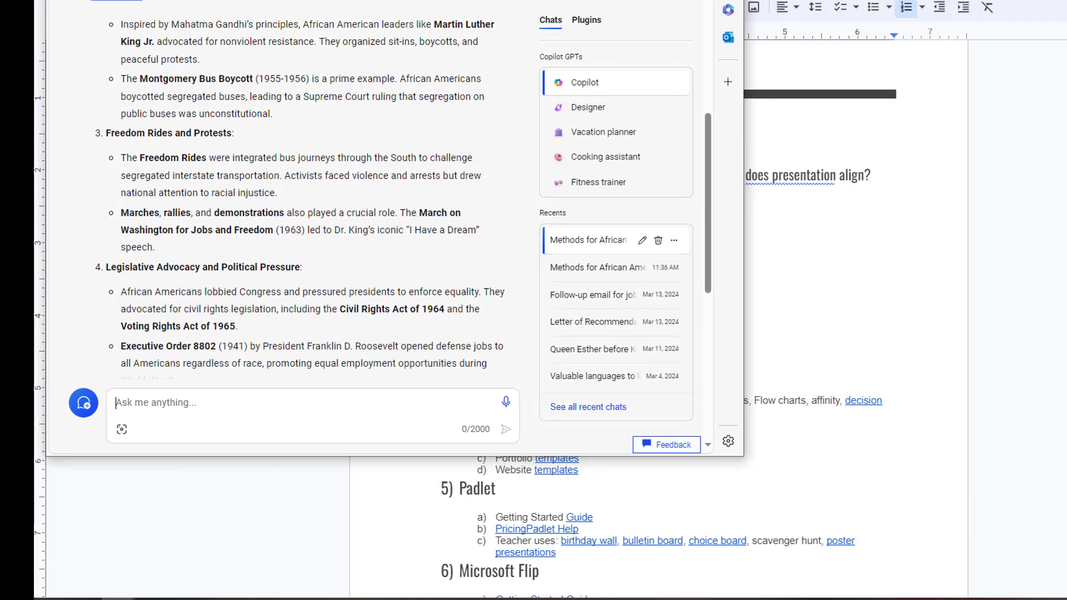
{"action": "left_click_drag", "start_coordinate": [593, 459], "coordinate": [592, 584]}
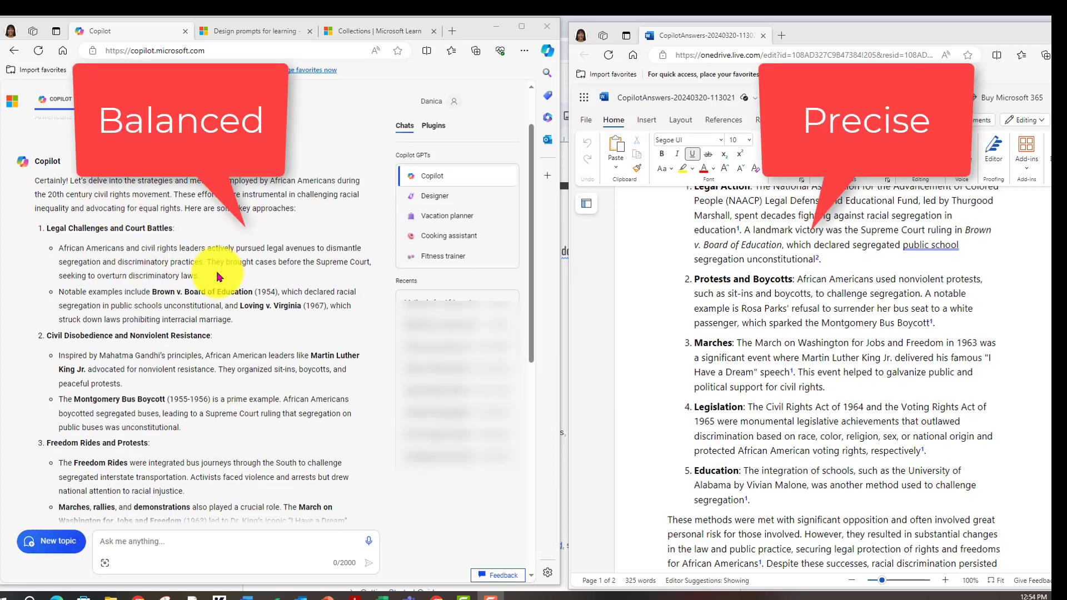
{"action": "scroll", "coordinate": [781, 334], "scroll_direction": "up", "scroll_amount": 1}
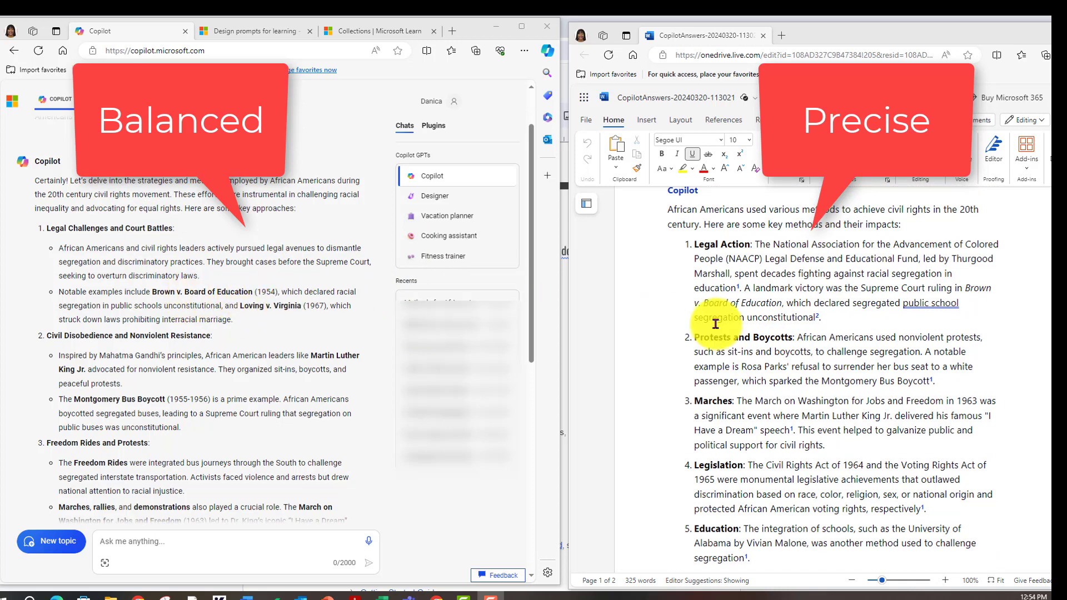
{"action": "scroll", "coordinate": [717, 322], "scroll_direction": "down", "scroll_amount": 1}
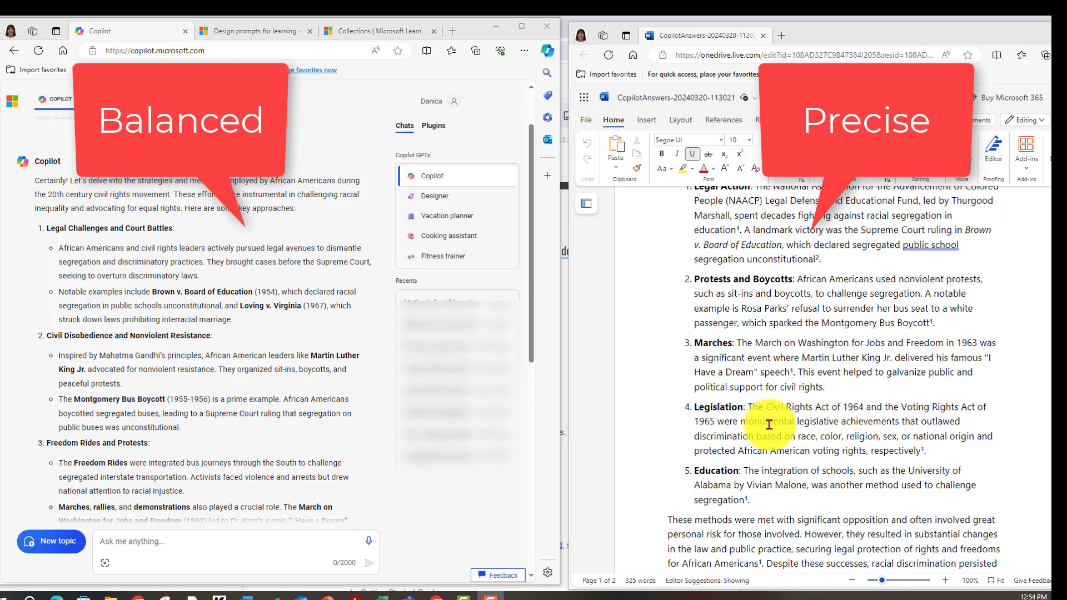
{"action": "scroll", "coordinate": [769, 424], "scroll_direction": "up", "scroll_amount": 2}
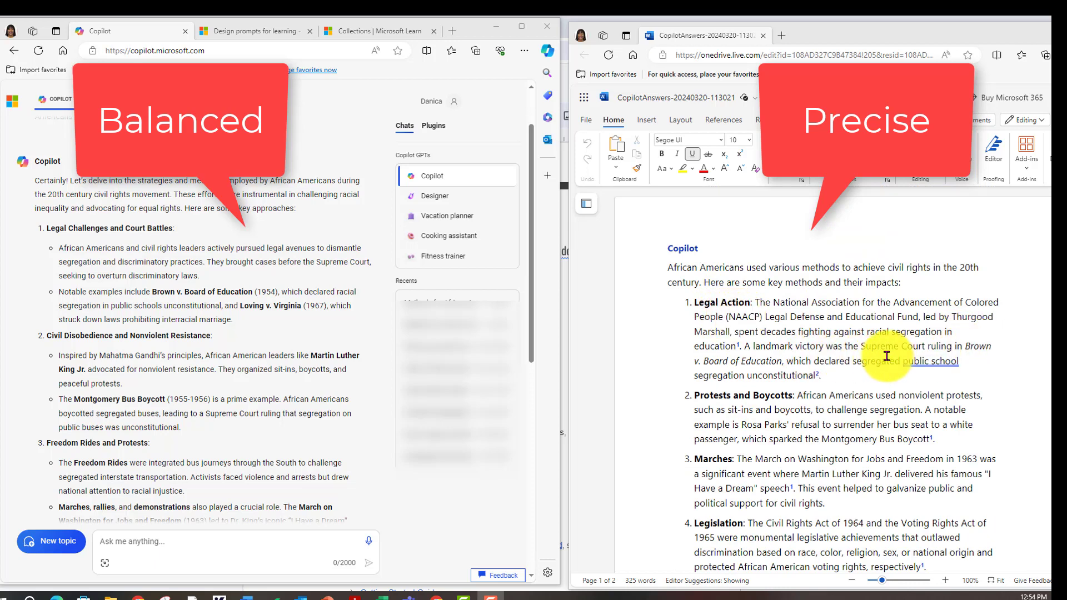
{"action": "scroll", "coordinate": [887, 356], "scroll_direction": "down", "scroll_amount": 2}
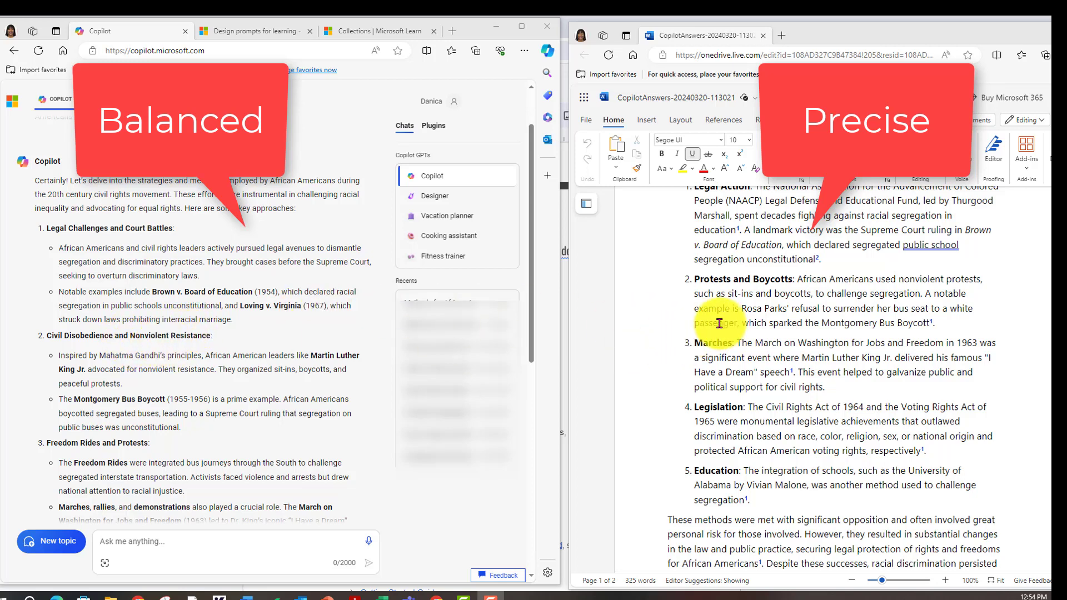
{"action": "scroll", "coordinate": [716, 325], "scroll_direction": "up", "scroll_amount": 1}
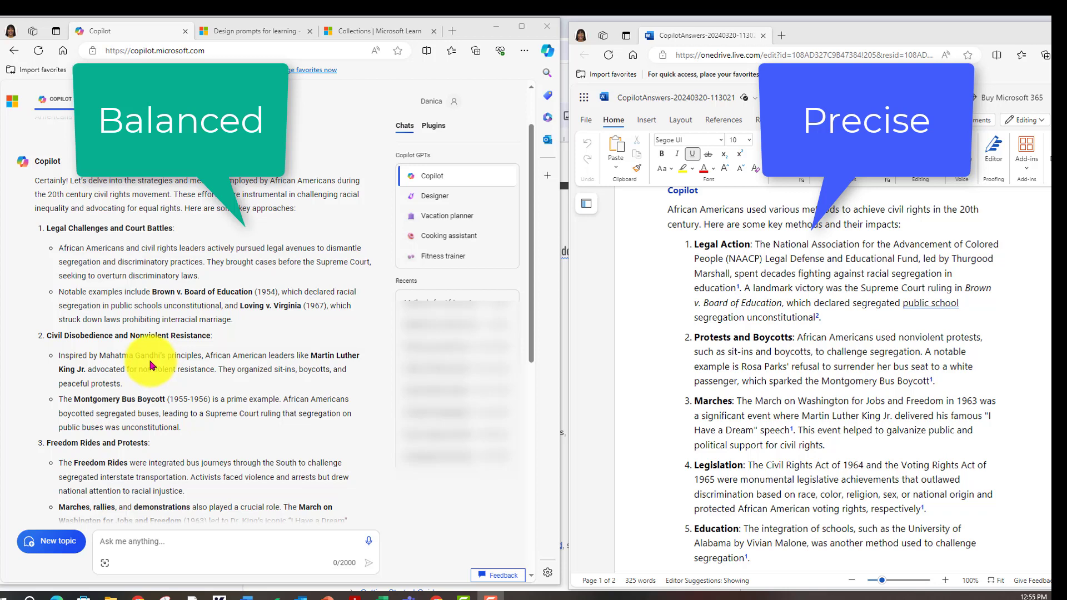
{"action": "scroll", "coordinate": [171, 366], "scroll_direction": "down", "scroll_amount": 1}
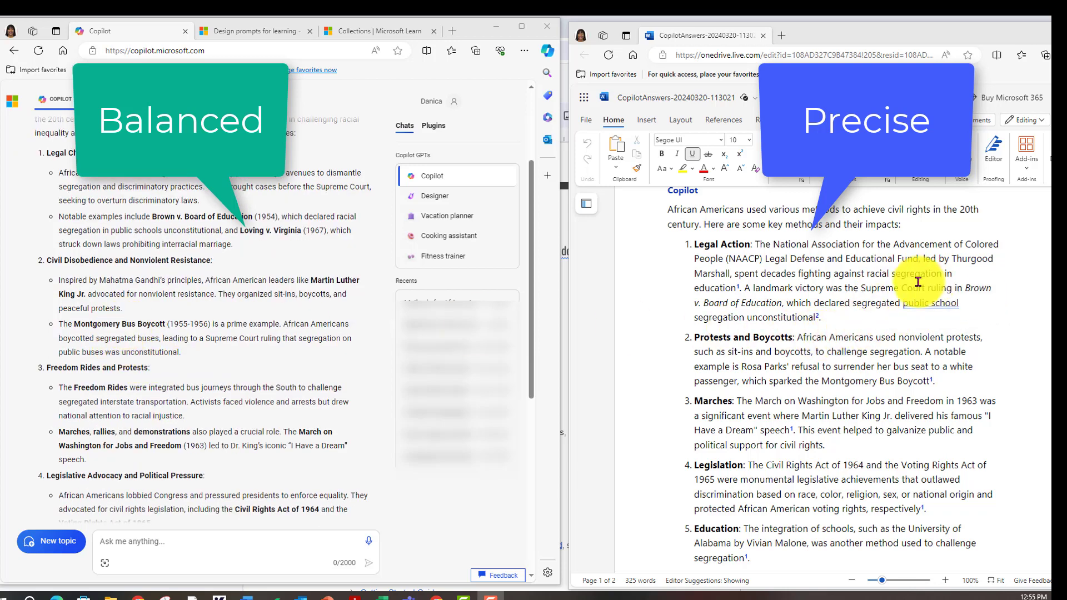
{"action": "left_click_drag", "start_coordinate": [822, 381], "coordinate": [945, 381]}
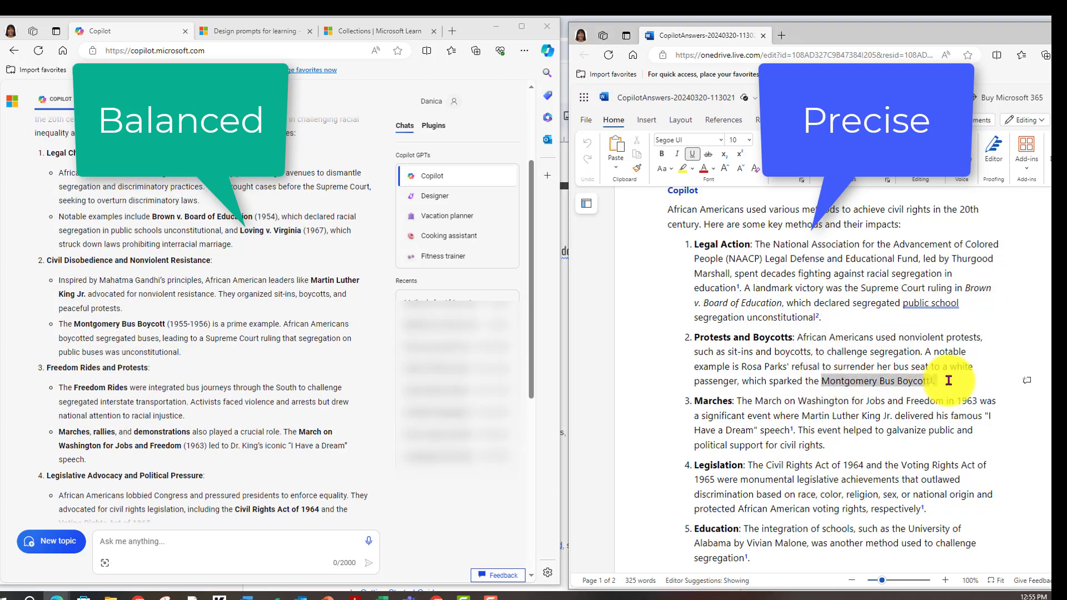
{"action": "left_click", "coordinate": [901, 378]}
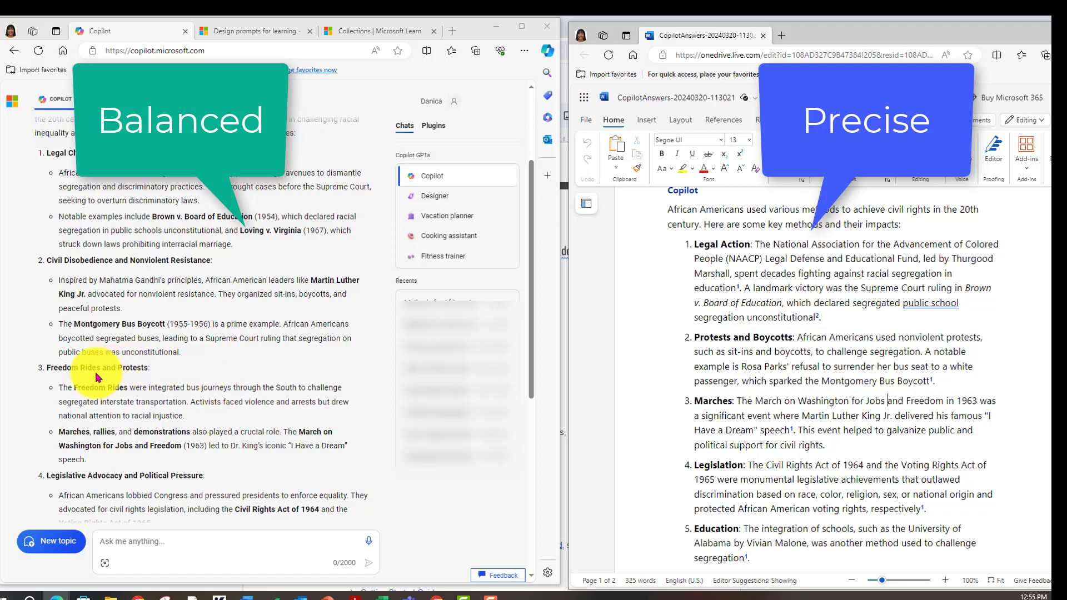
{"action": "scroll", "coordinate": [774, 346], "scroll_direction": "down", "scroll_amount": 2}
{"action": "scroll", "coordinate": [781, 349], "scroll_direction": "up", "scroll_amount": 2}
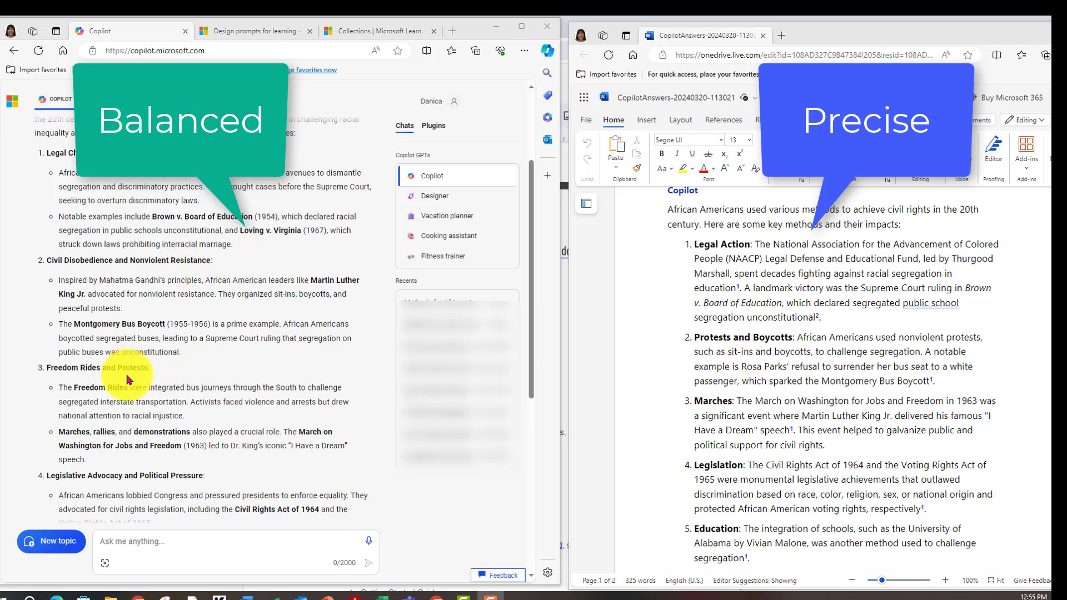
{"action": "scroll", "coordinate": [129, 385], "scroll_direction": "down", "scroll_amount": 3}
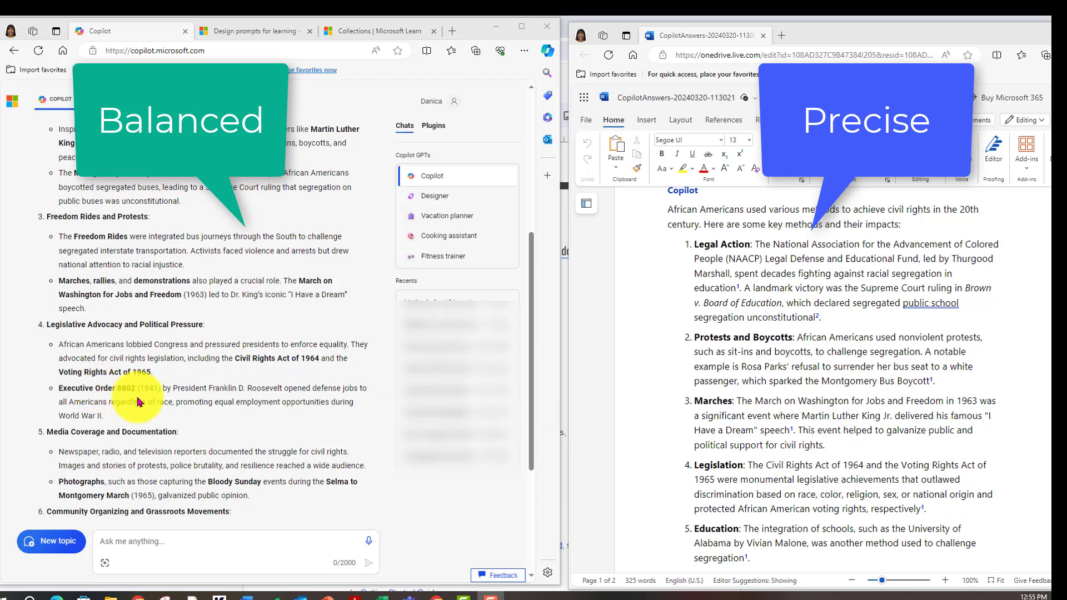
{"action": "scroll", "coordinate": [240, 403], "scroll_direction": "down", "scroll_amount": 1}
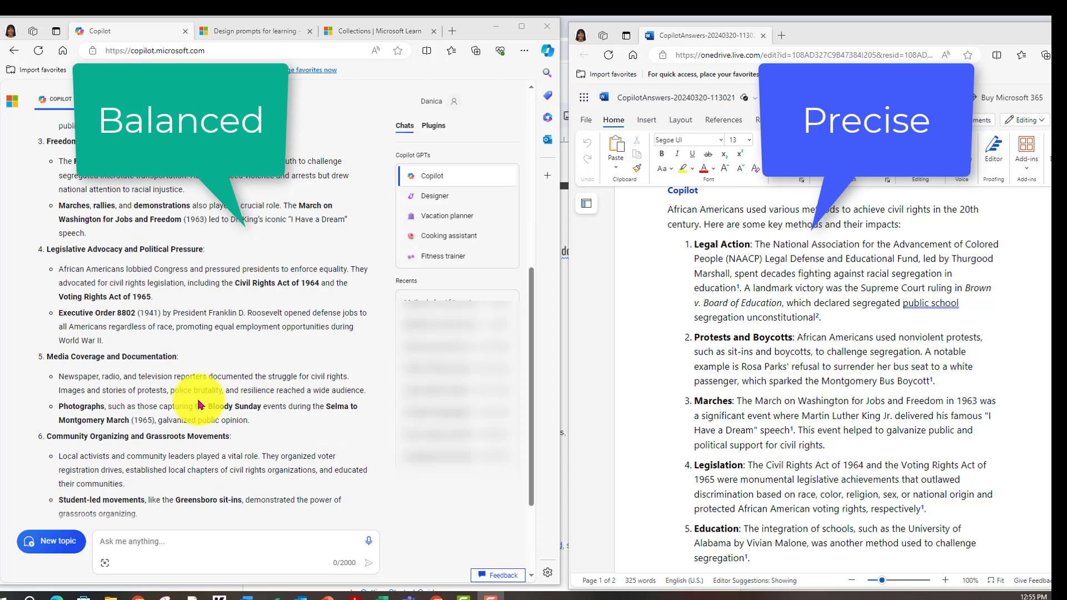
{"action": "scroll", "coordinate": [199, 404], "scroll_direction": "down", "scroll_amount": 1}
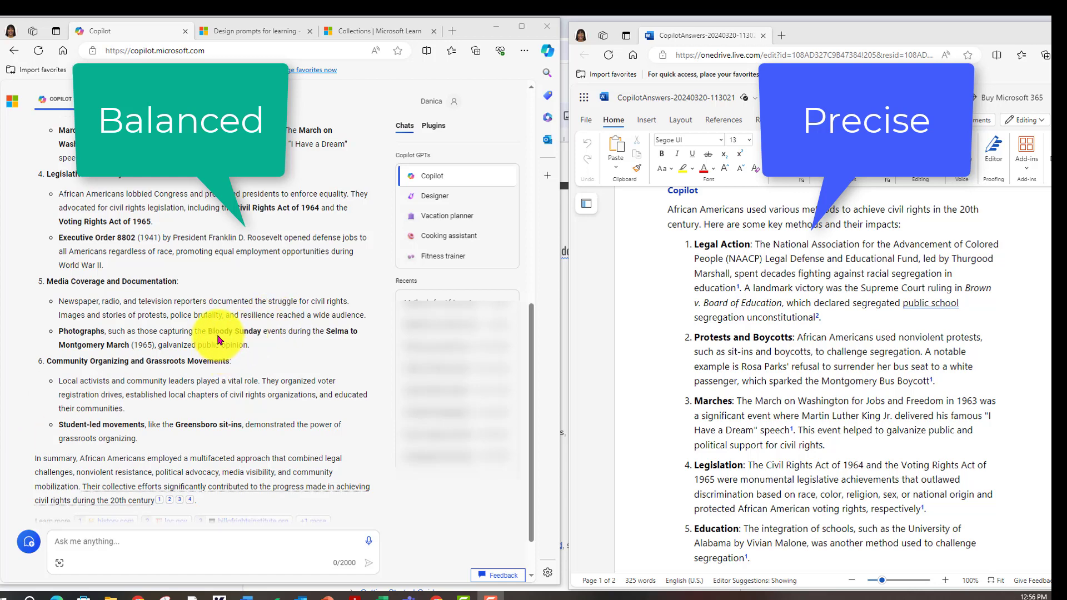
{"action": "scroll", "coordinate": [208, 328], "scroll_direction": "up", "scroll_amount": 10}
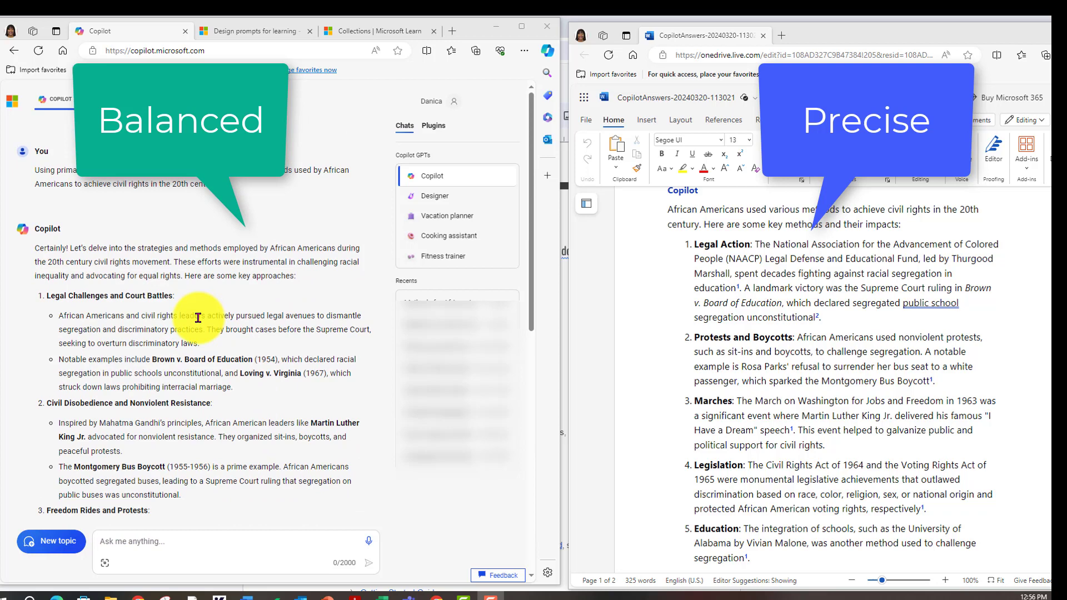
Step: Start a new topic in Creative style and submit the pasted civil-rights prompt
{"action": "left_click", "coordinate": [56, 536]}
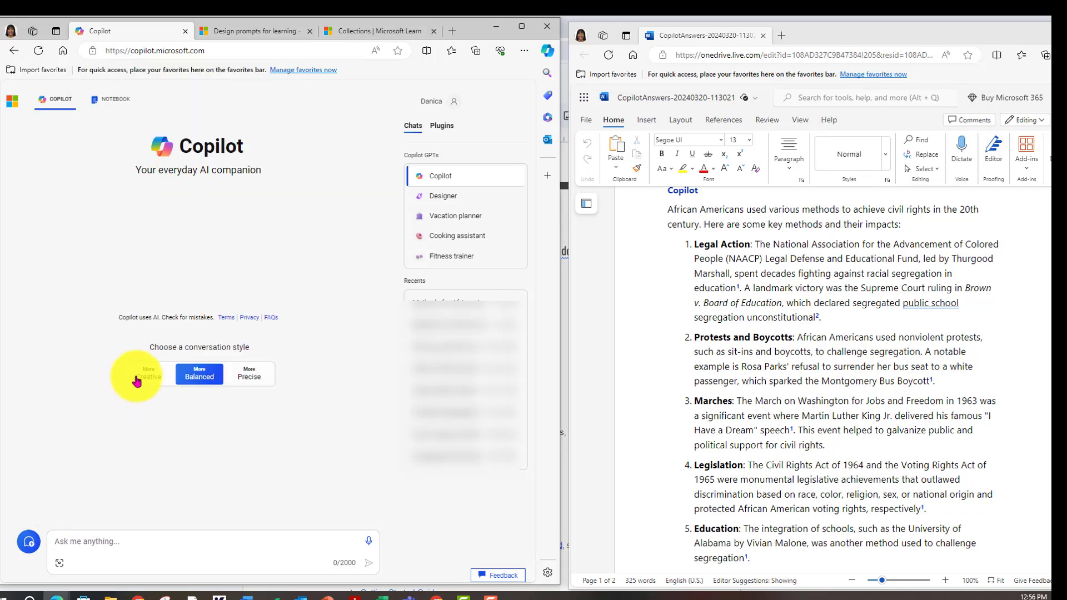
{"action": "left_click", "coordinate": [136, 380]}
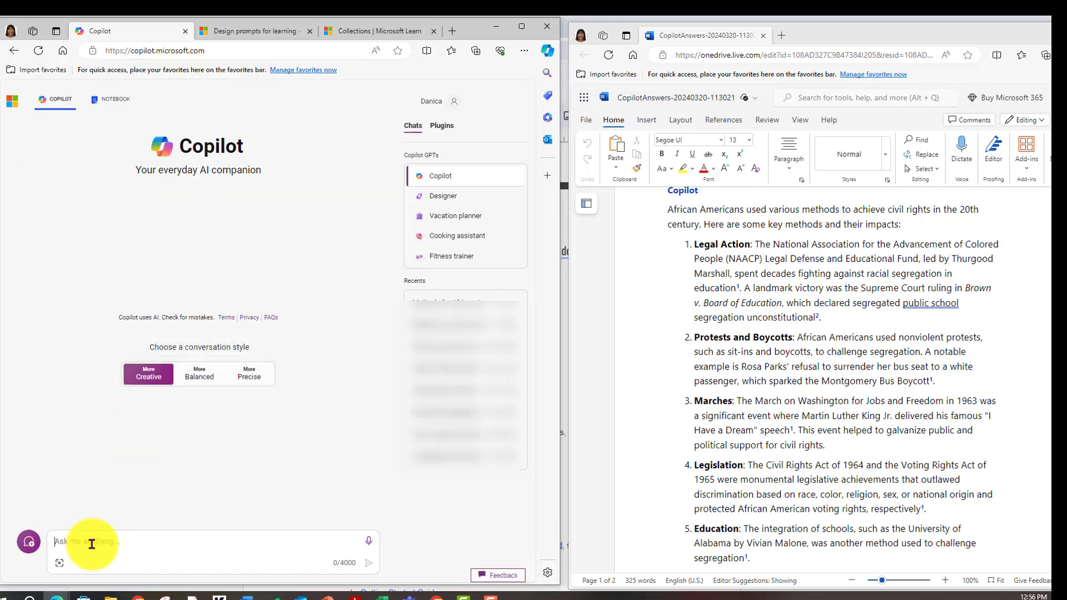
{"action": "type", "text": "Using primary sources, help me evaluate the success of various methods used by African Americans to achieve civil rights in the 20th century."}
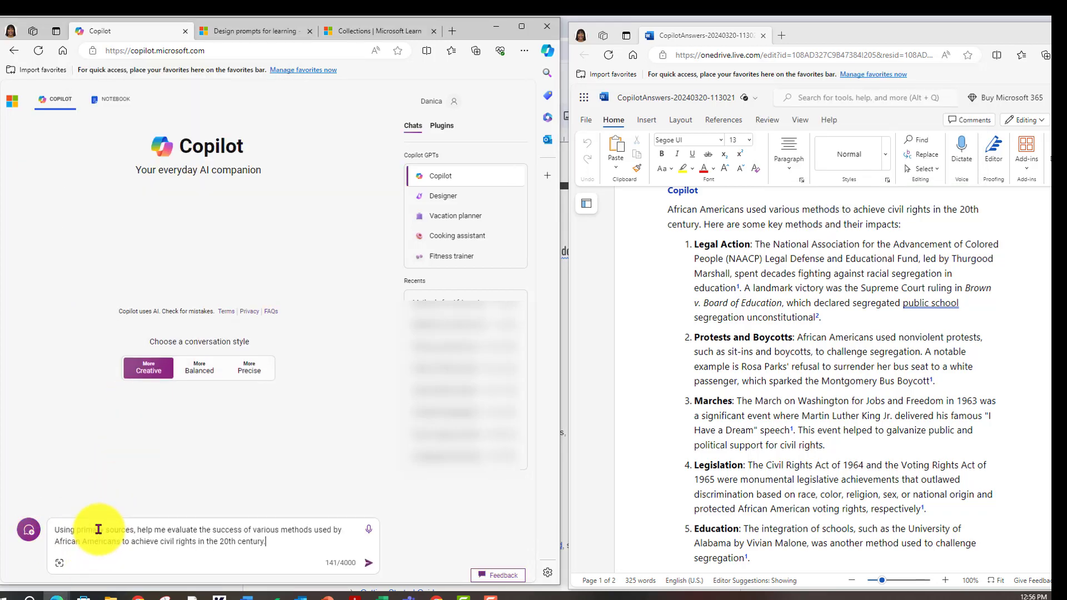
{"action": "left_click", "coordinate": [368, 564]}
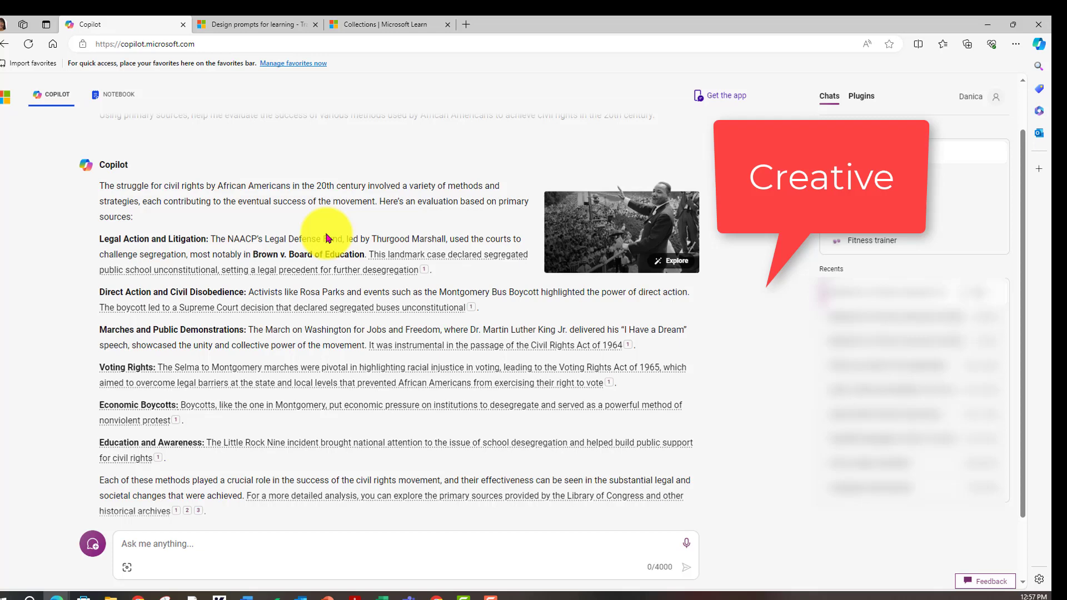
Step: Open the Creative answer's photo in a new tab, view it, and return to Copilot
{"action": "left_click", "coordinate": [683, 269]}
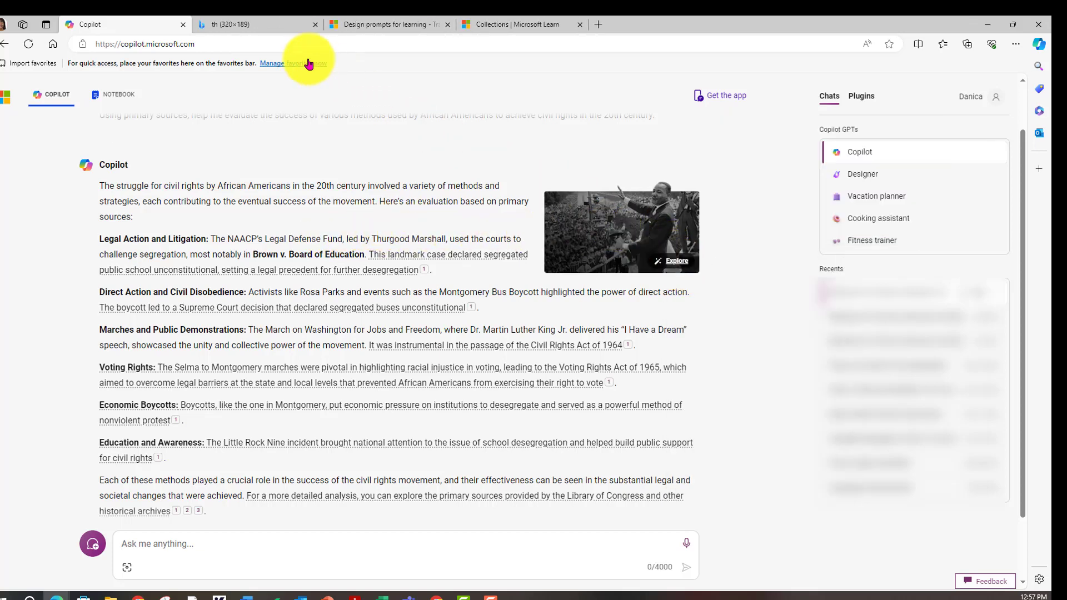
{"action": "left_click", "coordinate": [248, 27]}
{"action": "left_click", "coordinate": [156, 25]}
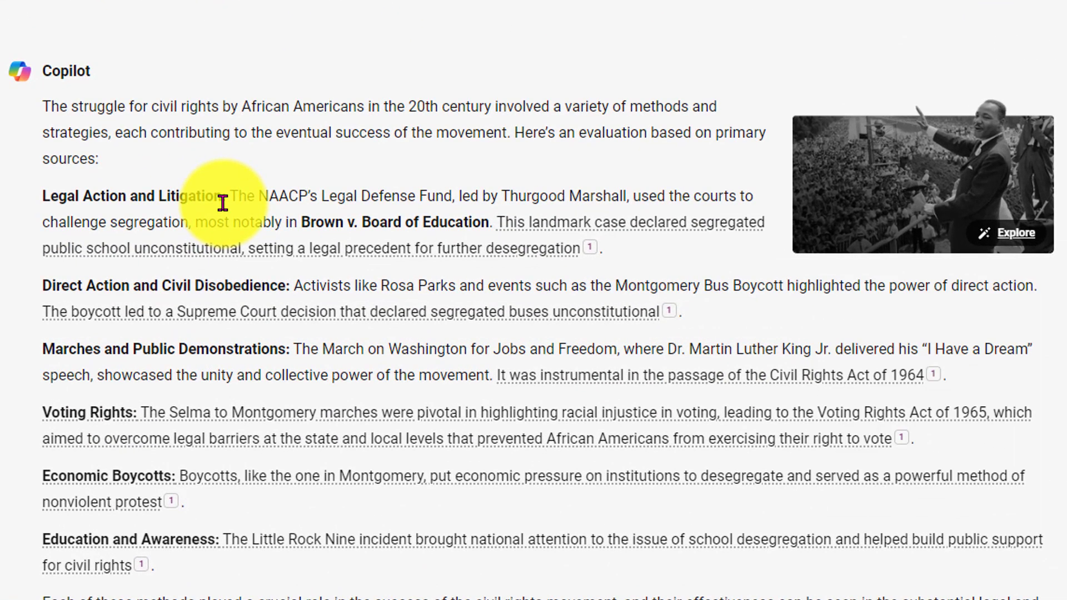
Step: Scroll through the Creative answer to its Library of Congress sources and six links
{"action": "scroll", "coordinate": [413, 240], "scroll_direction": "down", "scroll_amount": 2}
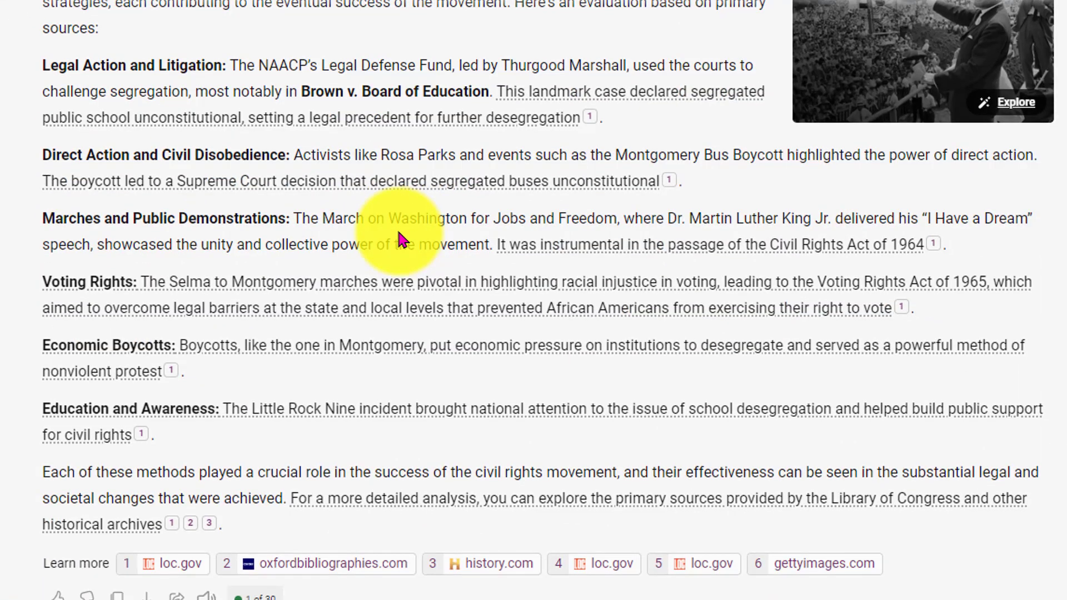
{"action": "mouse_move", "coordinate": [457, 180]}
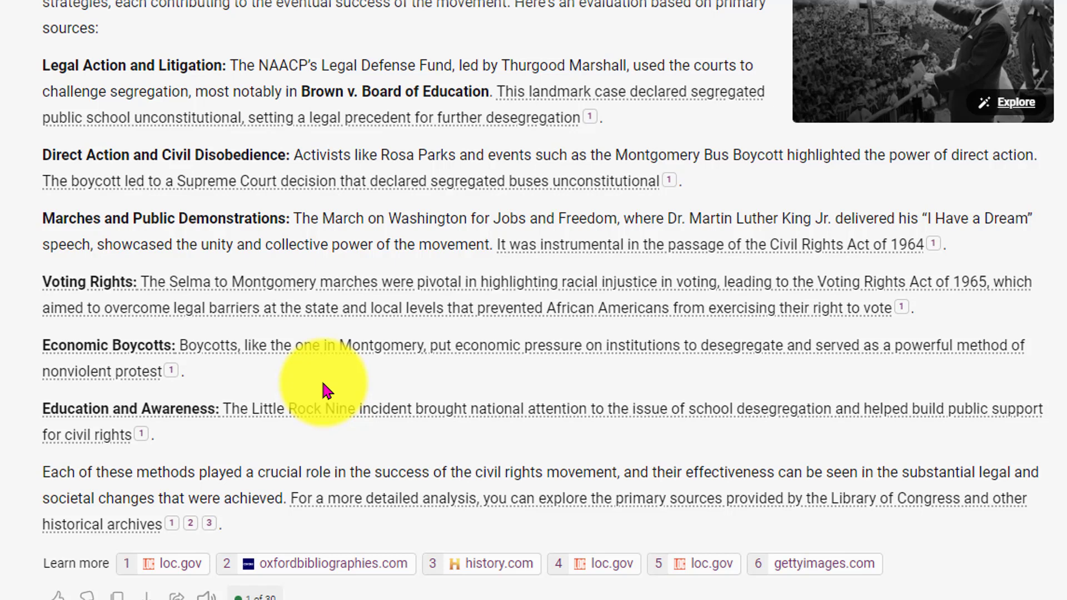
{"action": "scroll", "coordinate": [318, 385], "scroll_direction": "up", "scroll_amount": 2}
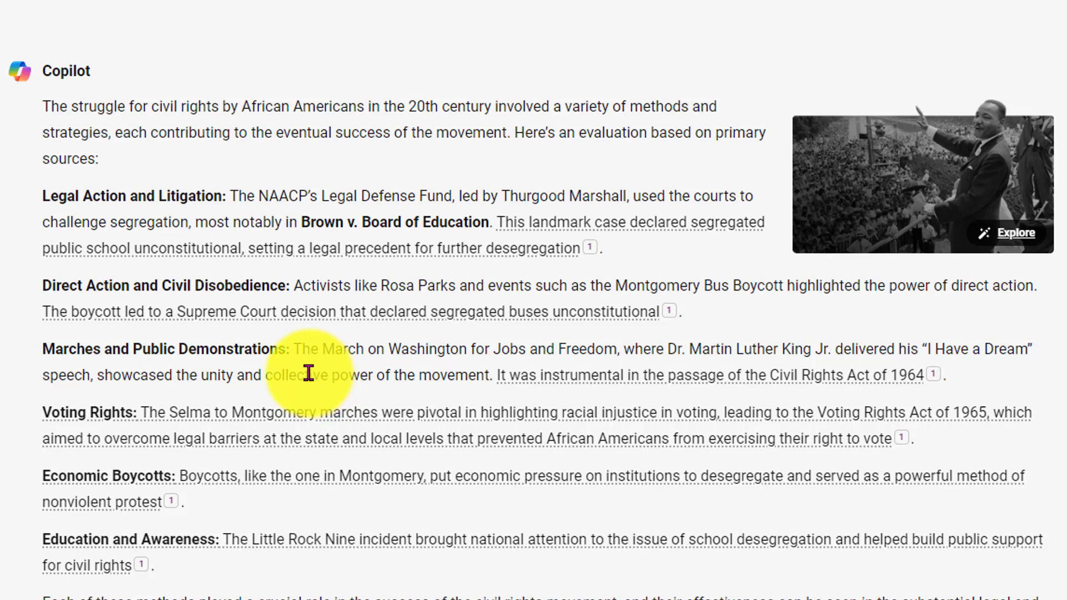
{"action": "scroll", "coordinate": [309, 373], "scroll_direction": "down", "scroll_amount": 2}
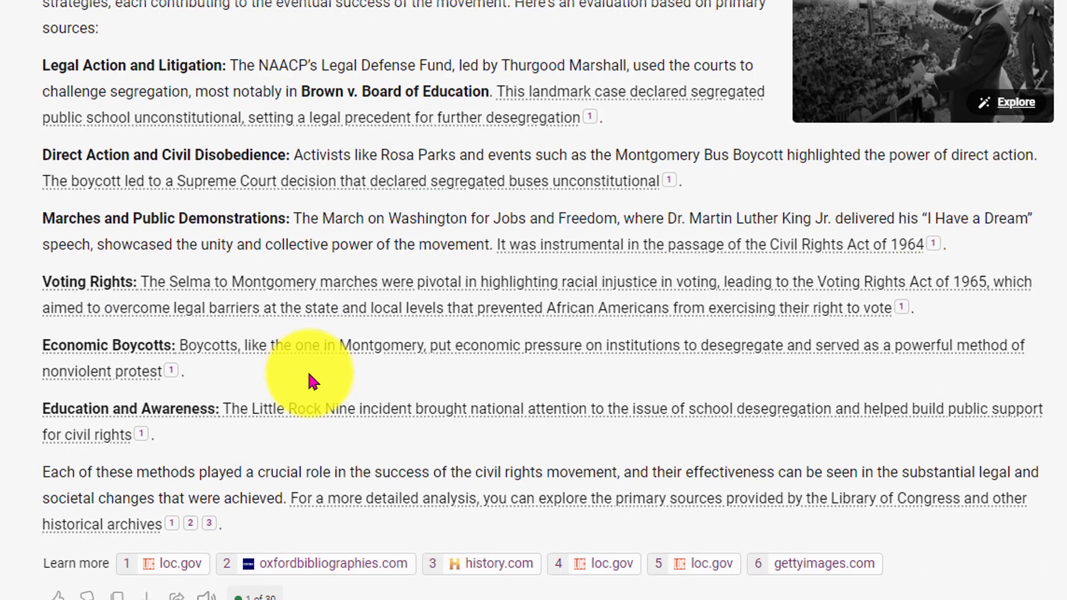